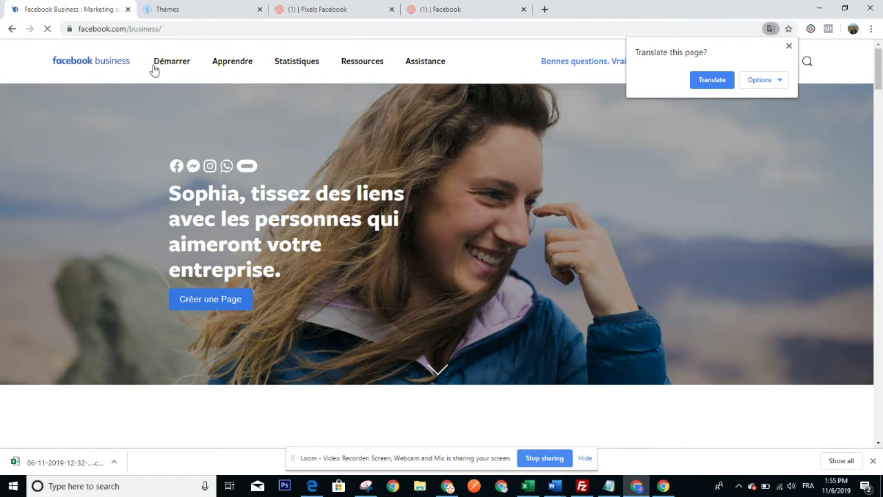
Step: Return to the Facebook home feed, open the advertising page (Publicité sur Facebook) and dismiss the translation offer
click(12, 29)
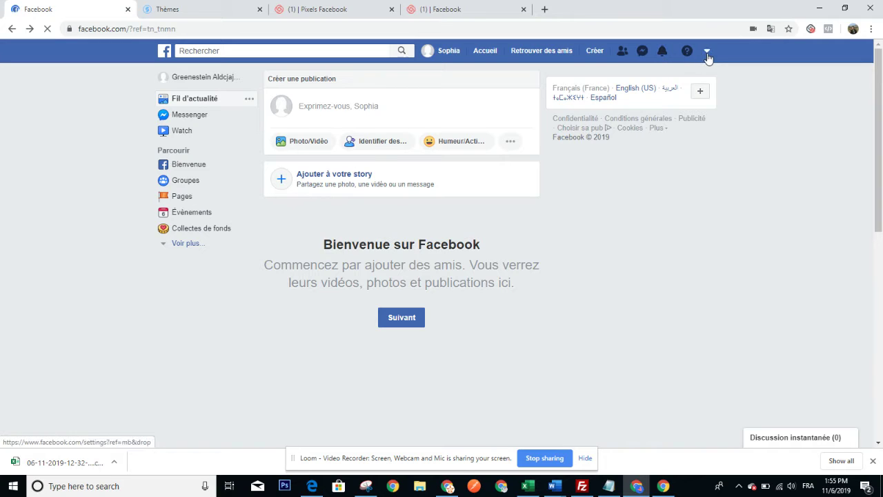
click(707, 52)
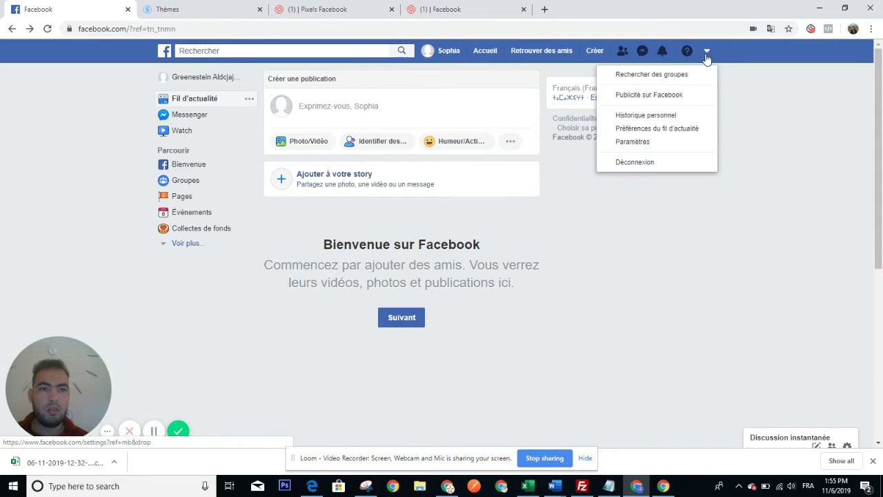
click(669, 103)
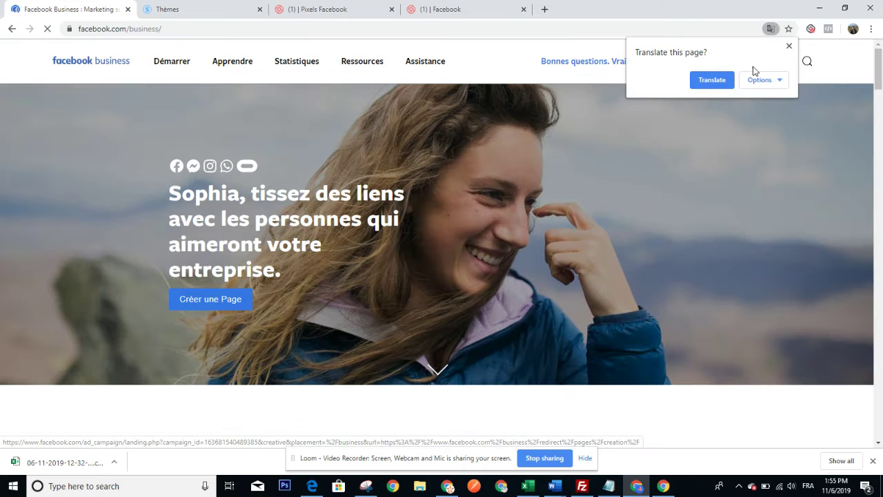
click(790, 48)
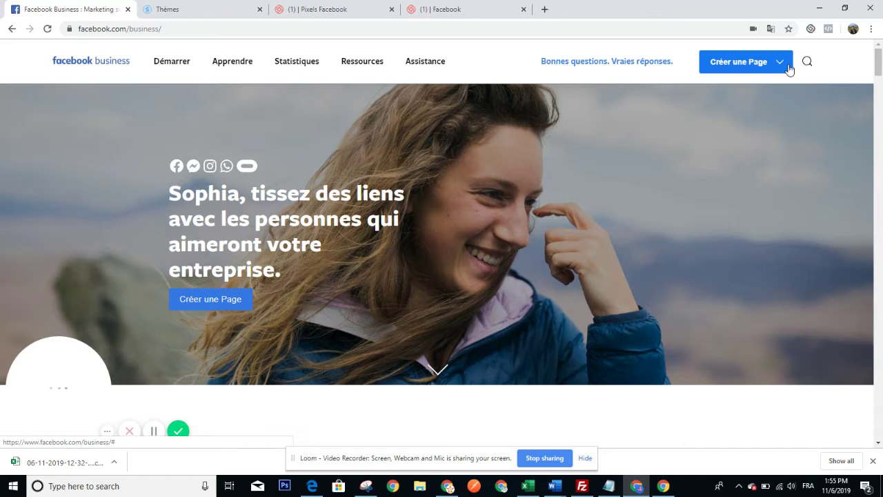
Step: Start creating an ad (Créer une publicité) to reach Ads Manager, and dismiss the translation offer
click(782, 63)
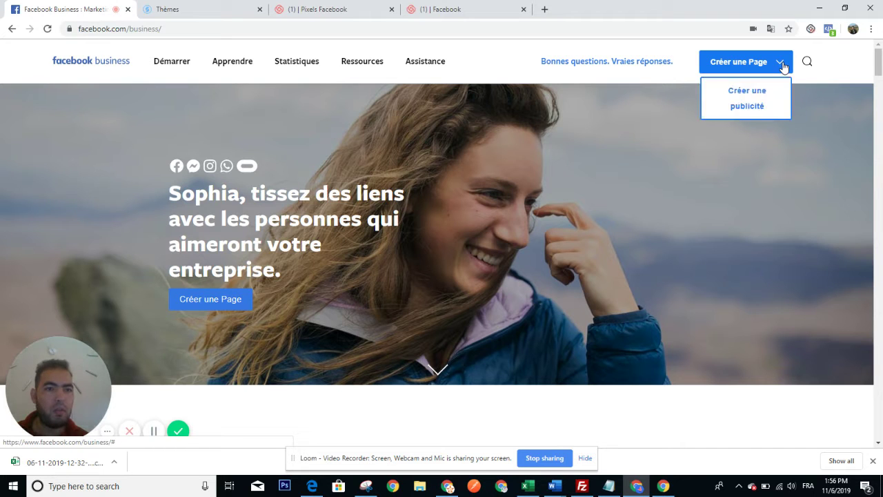
click(744, 99)
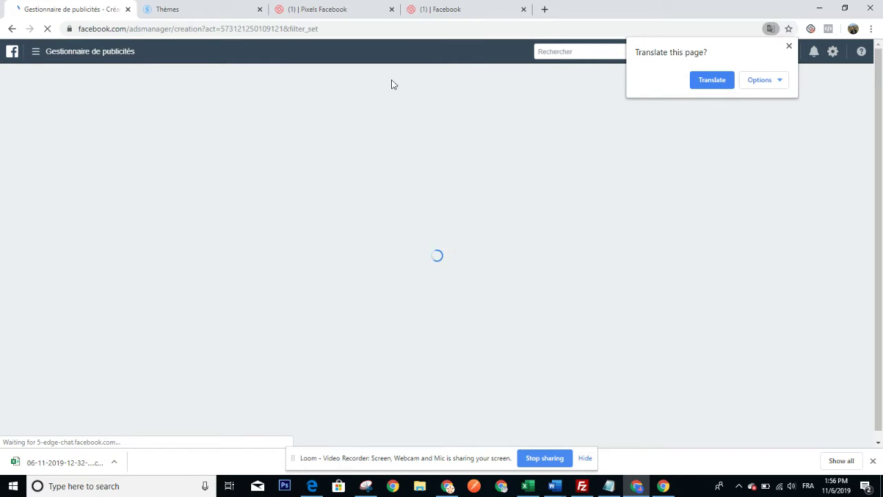
click(790, 47)
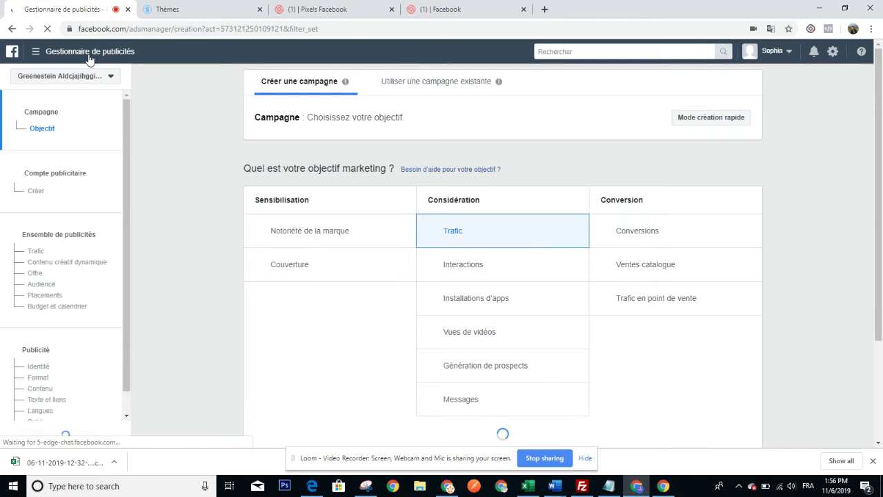
Step: Go to the Pixels page of the Events Manager, leaving the unsaved campaign behind
click(90, 58)
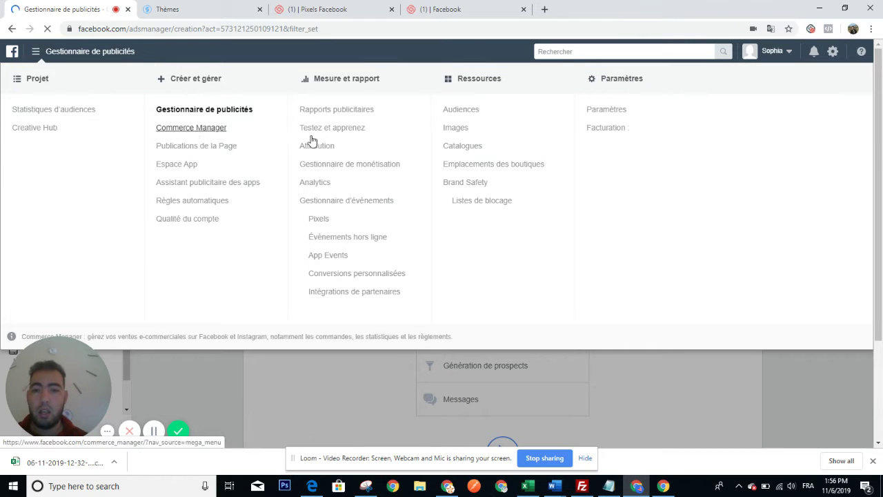
click(319, 221)
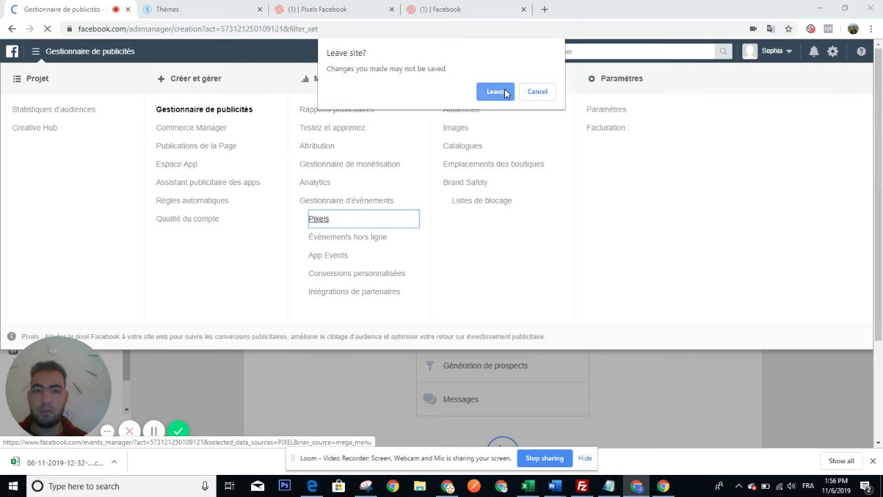
click(507, 91)
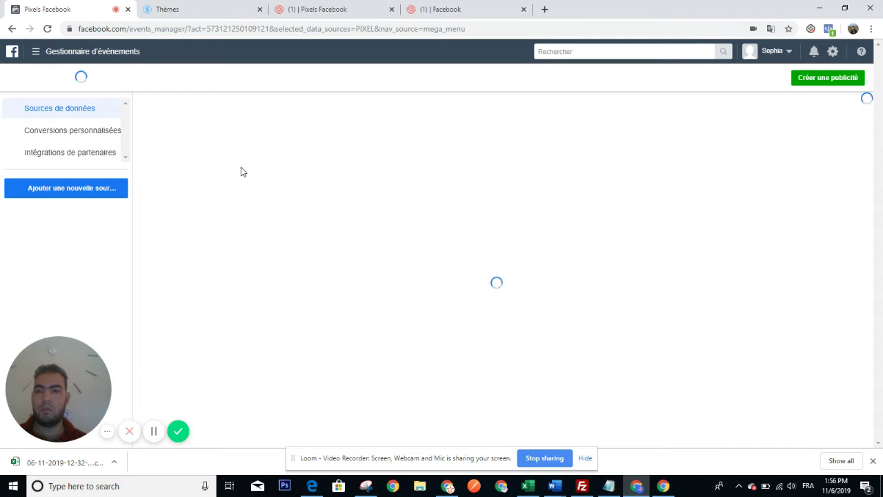
Step: Add a Facebook pixel as a new data source and name it storeino
click(82, 193)
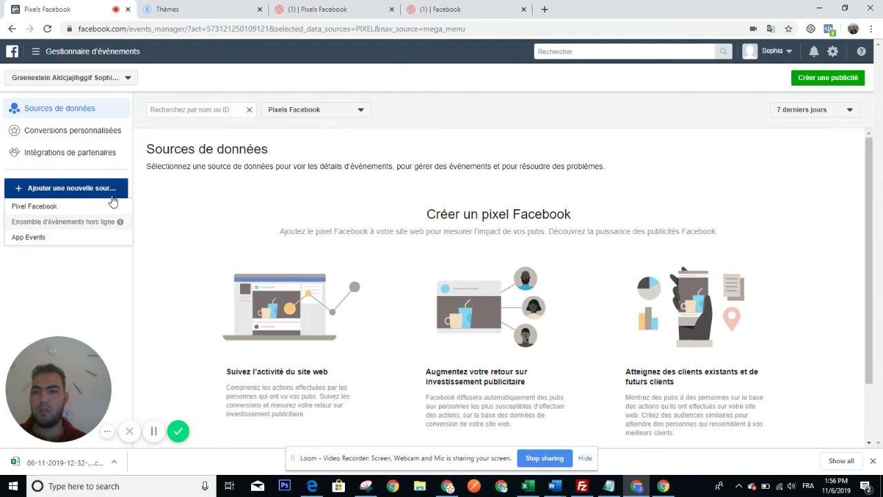
click(35, 208)
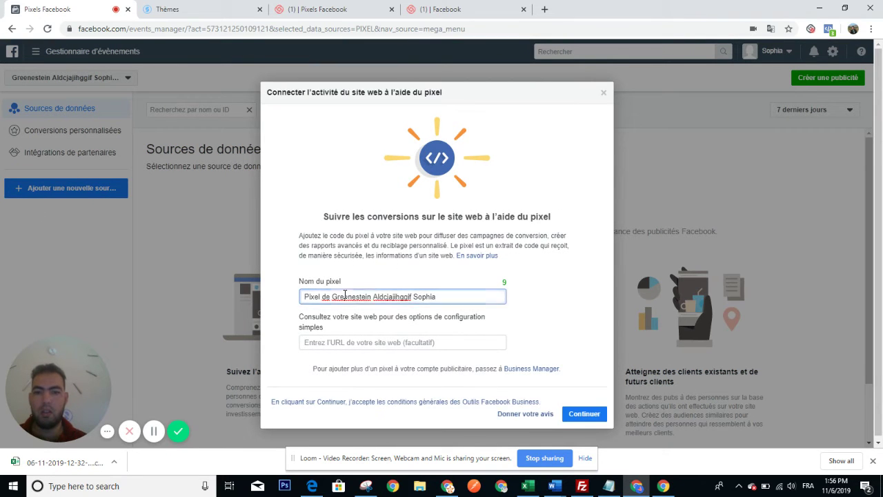
double_click(345, 295)
key(ctrl+a)
text(s)
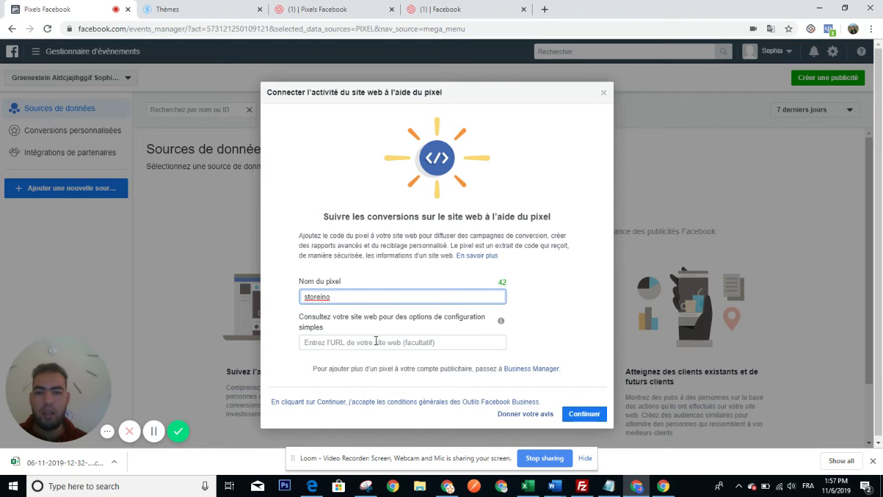
click(340, 345)
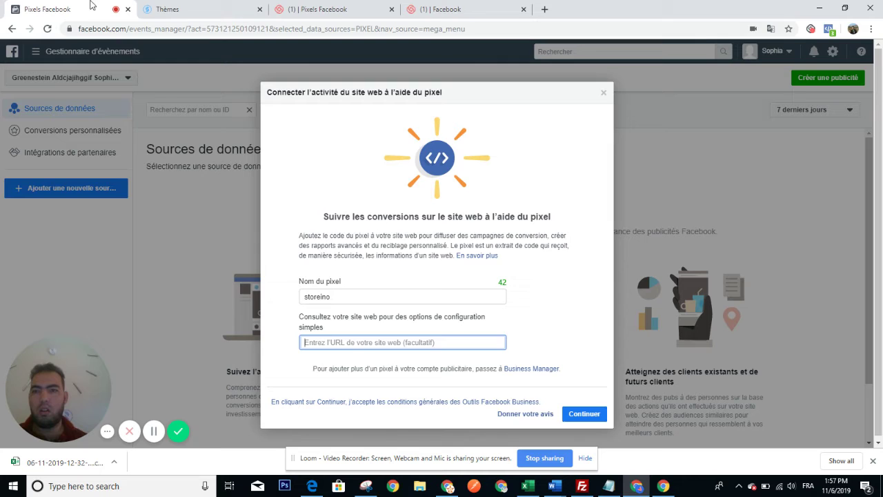
click(164, 9)
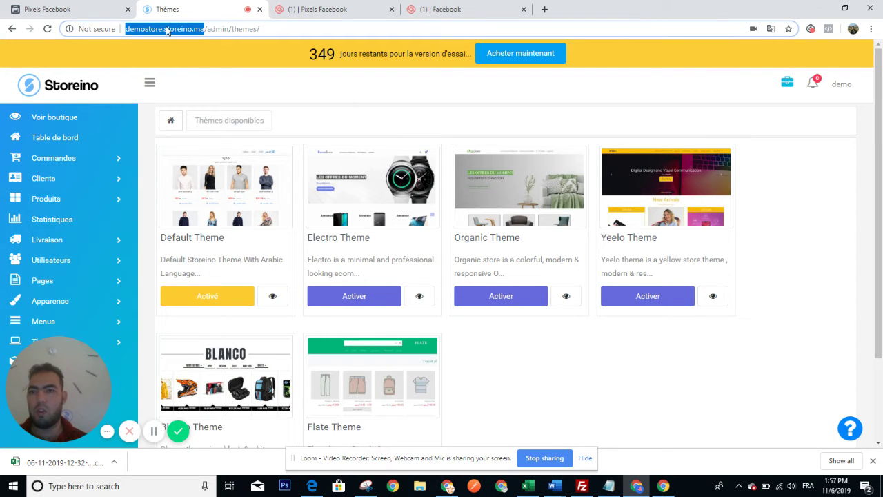
double_click(167, 30)
drag(125, 29, 208, 31)
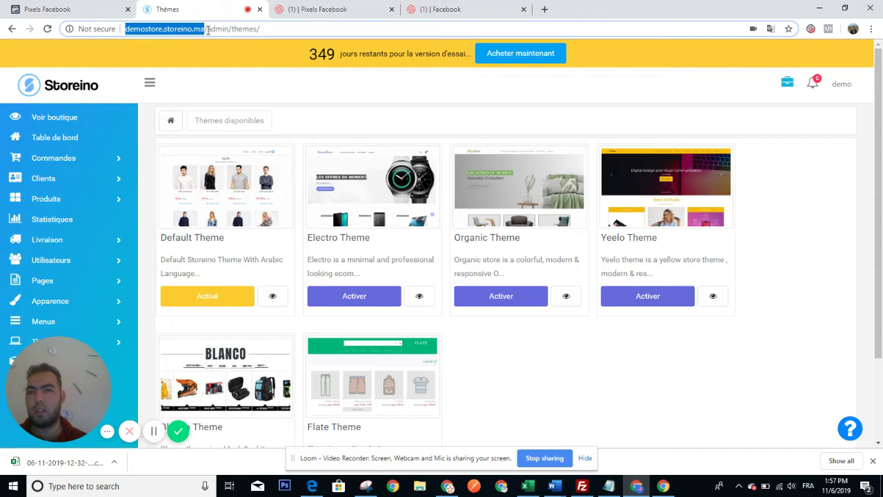
key(ctrl+c)
click(69, 9)
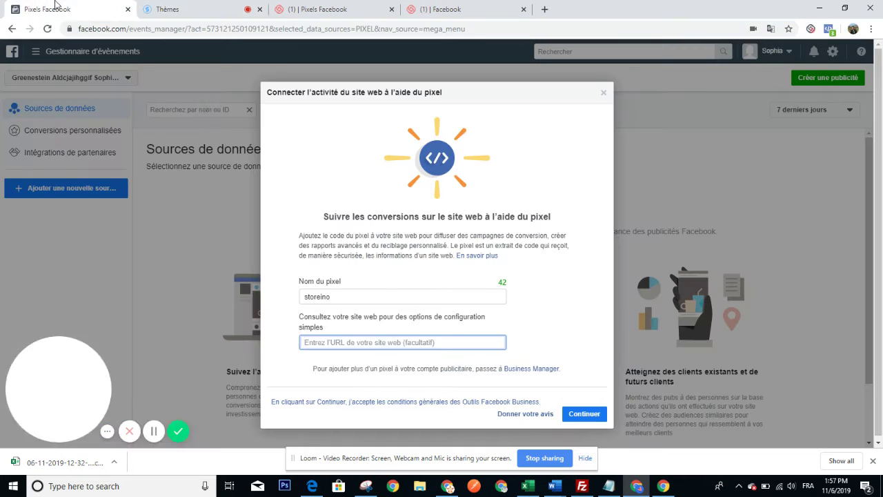
click(380, 341)
key(ctrl+v)
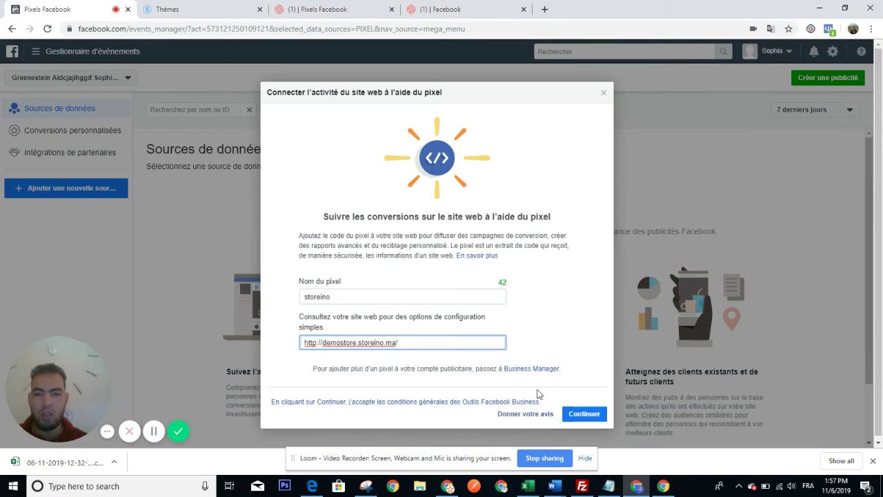
click(584, 413)
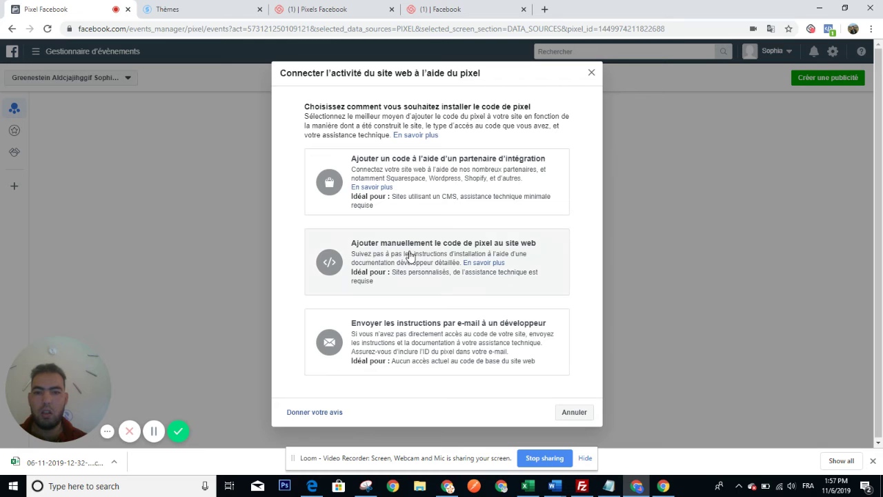
click(575, 413)
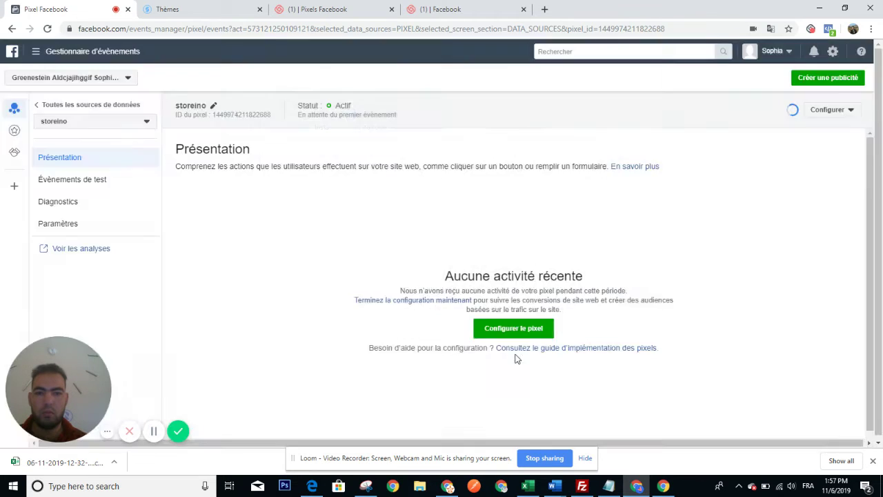
Step: Review the pixel's base code and the event code stage of its setup, then leave the setup
click(513, 329)
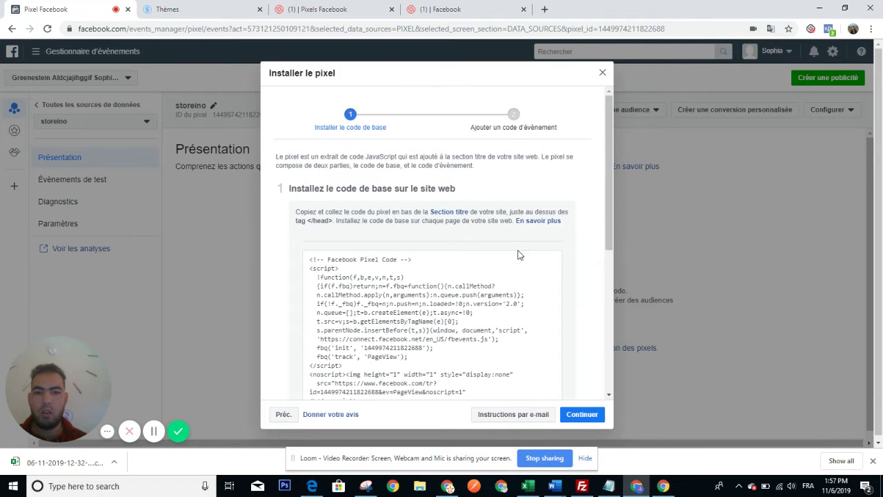
drag(607, 201, 375, 256)
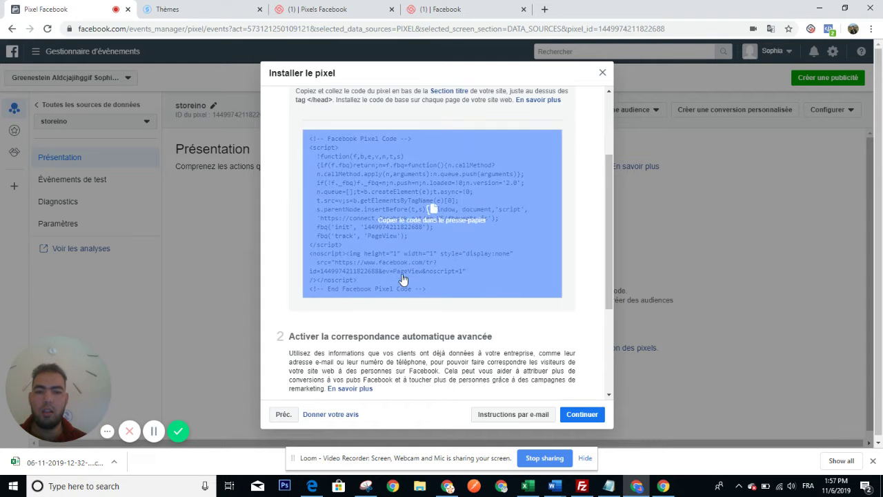
click(586, 420)
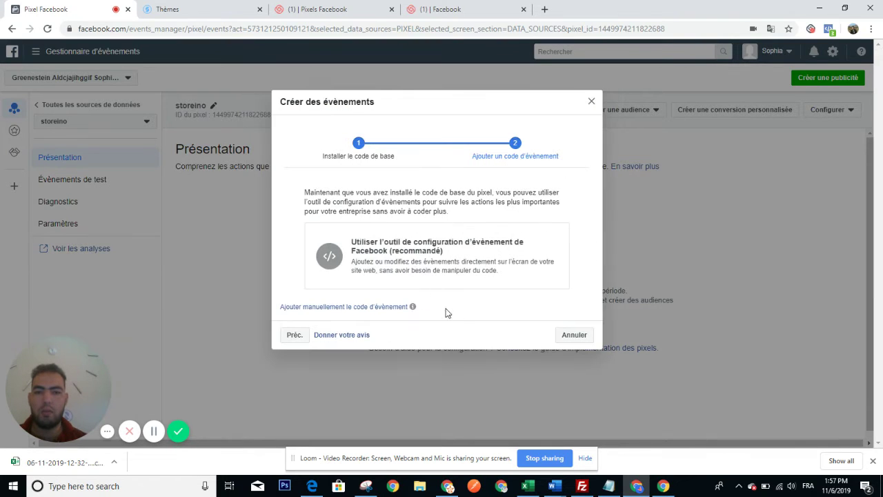
click(575, 334)
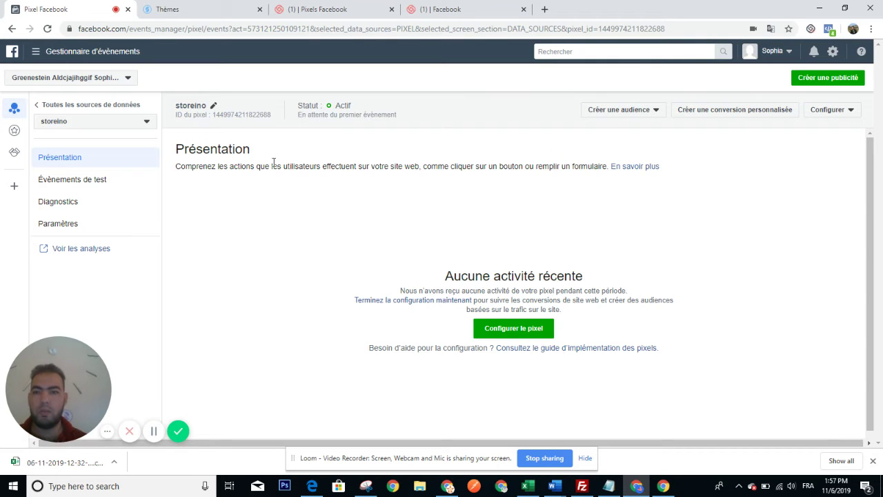
Step: Copy the ID of the storeino pixel to the clipboard
click(247, 117)
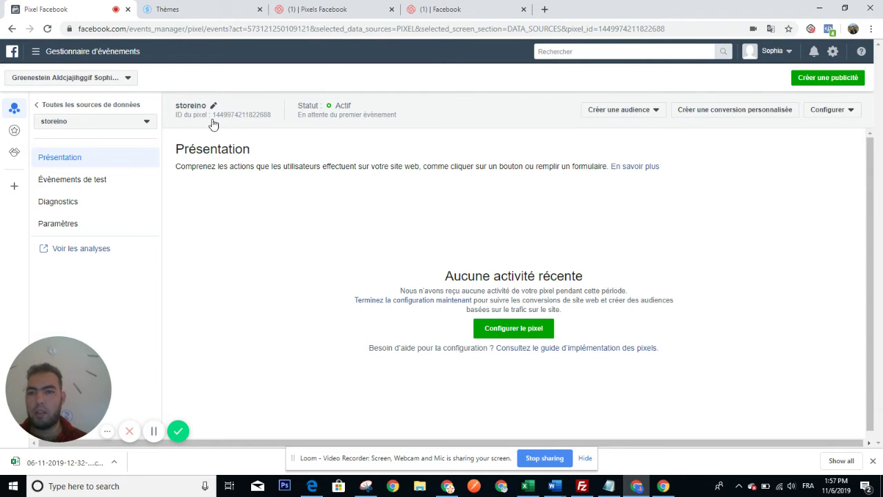
drag(178, 116, 198, 115)
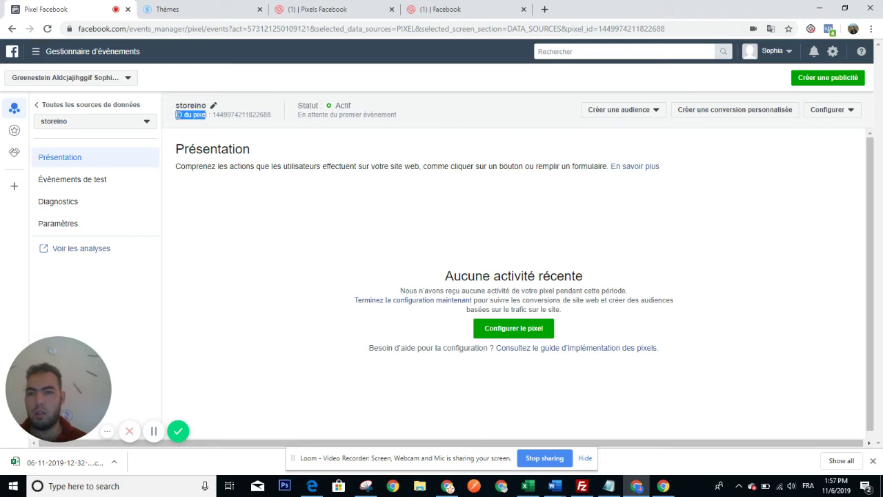
click(229, 119)
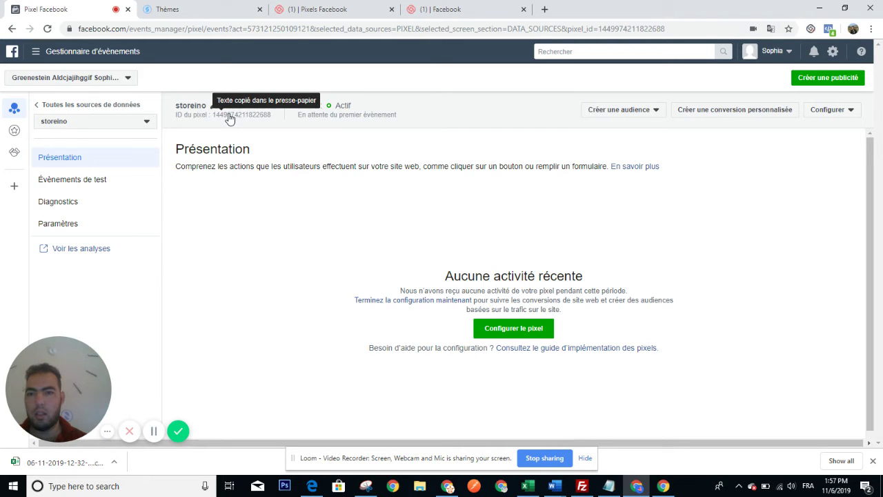
Step: Switch to the Storeino admin and replace the Facebook Pixel ID in the store's general settings with the copied ID
click(191, 10)
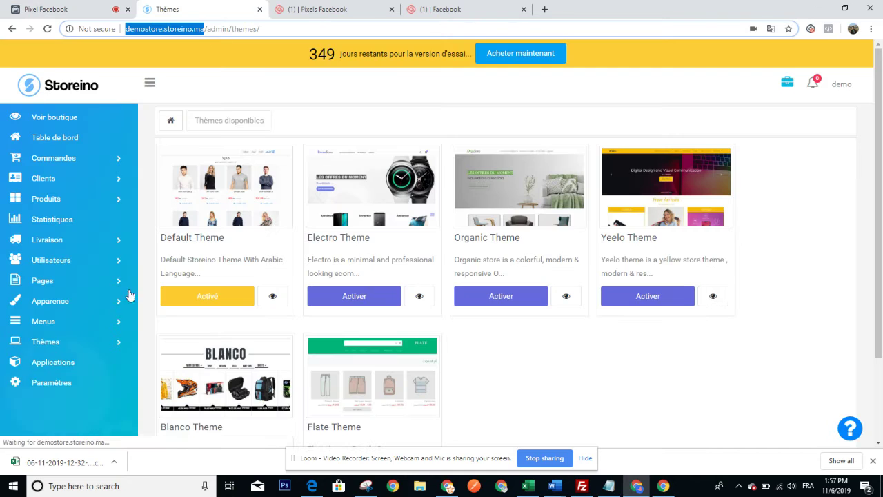
drag(66, 383, 722, 394)
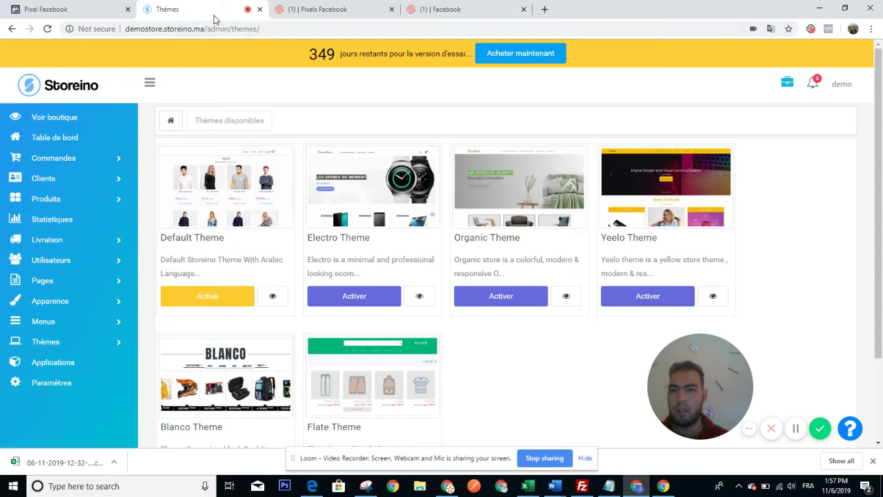
click(41, 385)
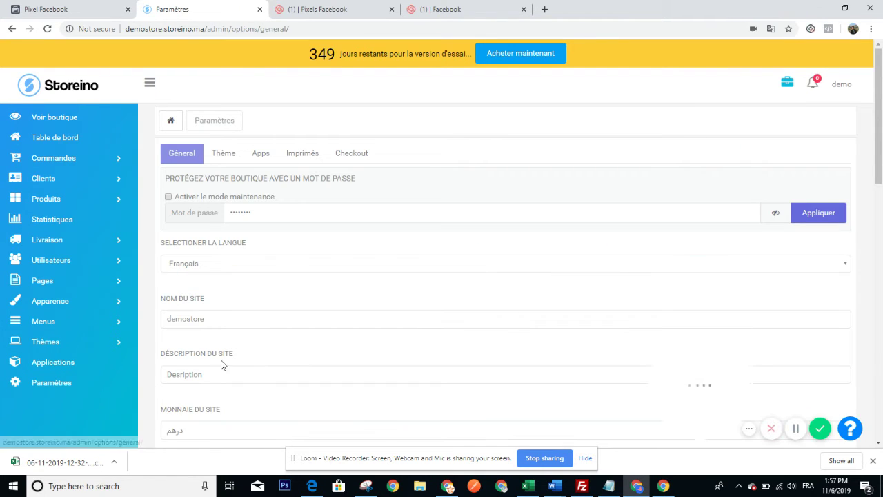
drag(881, 152, 879, 321)
scroll(567, 164, up, 2)
click(170, 276)
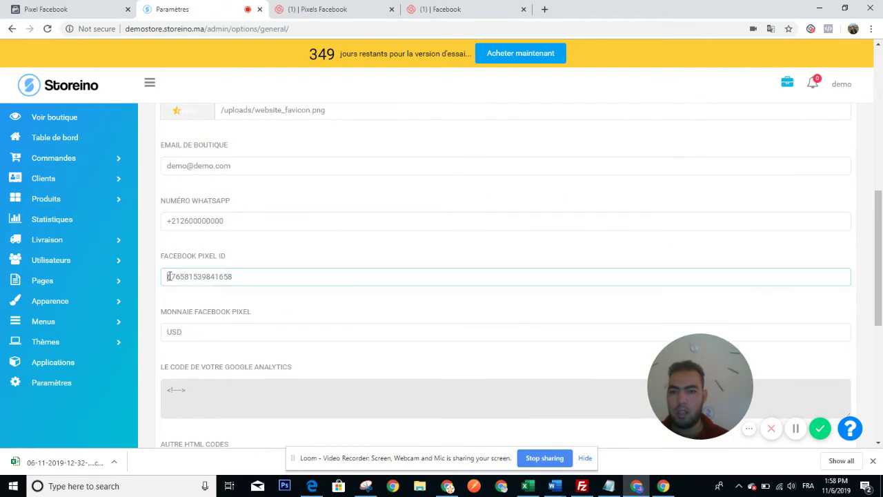
key(ctrl+a)
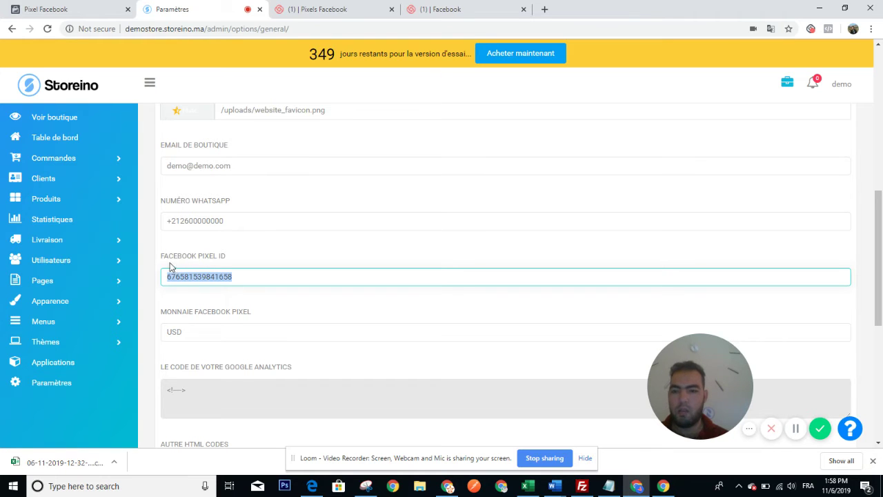
key(ctrl+v)
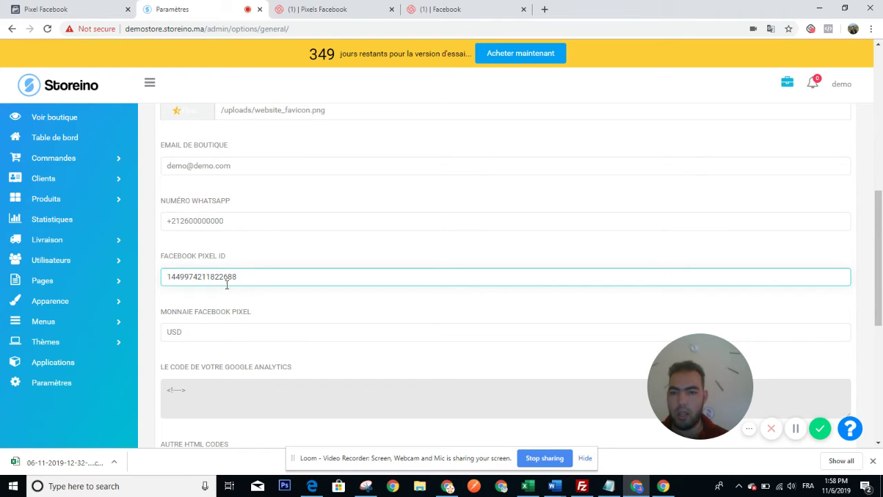
Step: Switch back to the storeino pixel in Facebook's Events Manager and copy its ID again
click(68, 8)
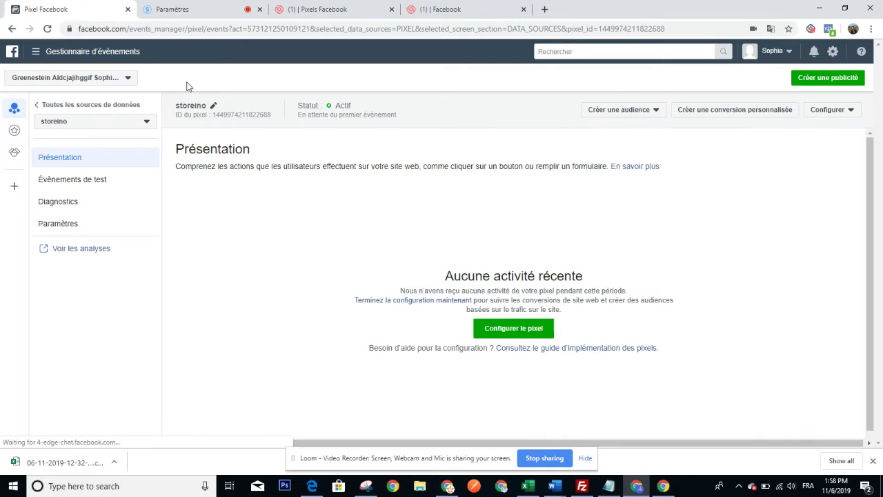
click(246, 116)
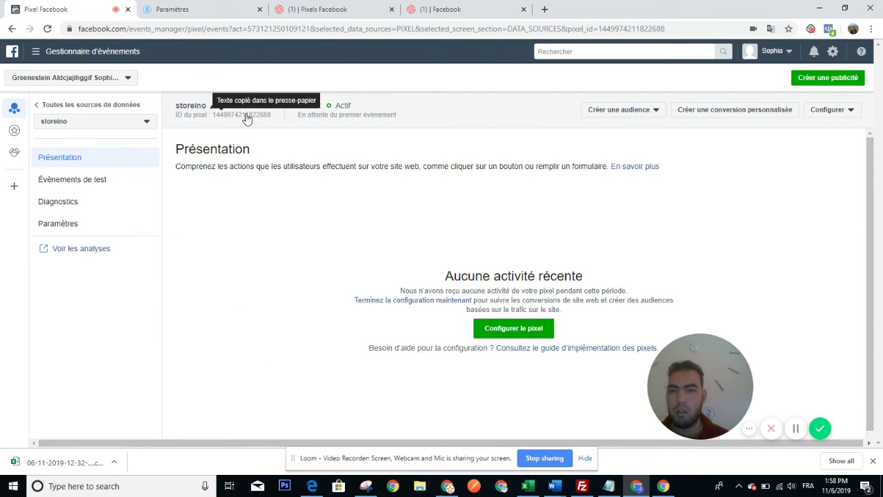
Step: Switch to the Storeino admin, keep USD as the Facebook pixel currency and save the store's general settings
click(167, 9)
double_click(188, 335)
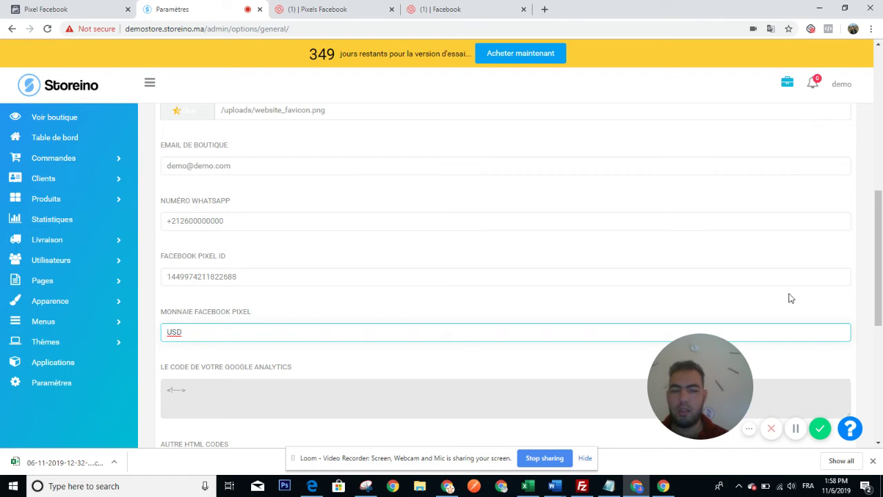
drag(878, 276, 878, 386)
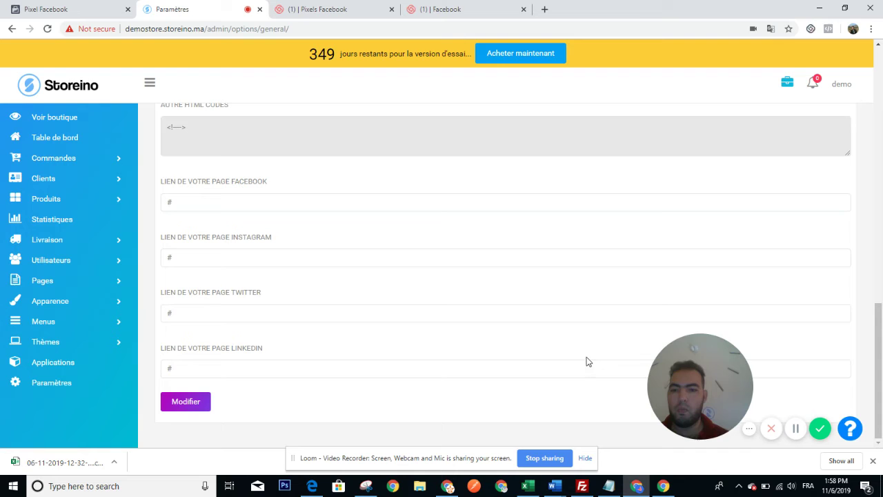
click(193, 407)
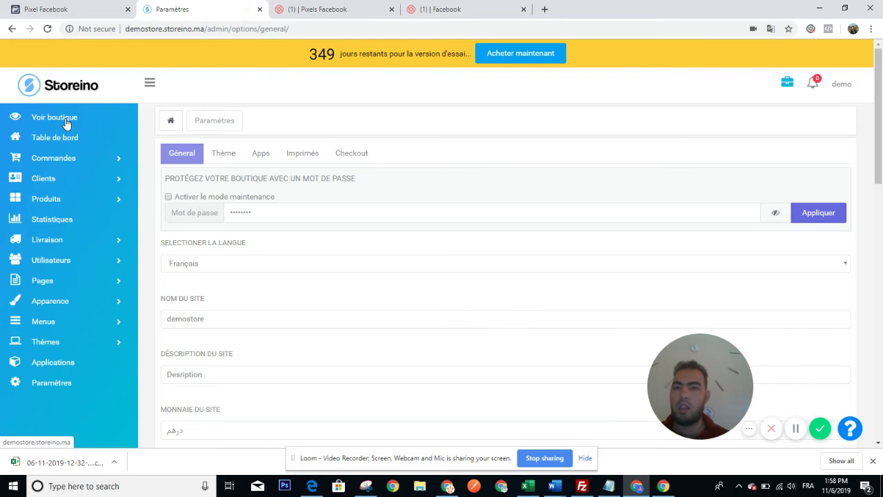
Step: Switch back to the storeino pixel in Facebook's Events Manager and check its status
click(83, 8)
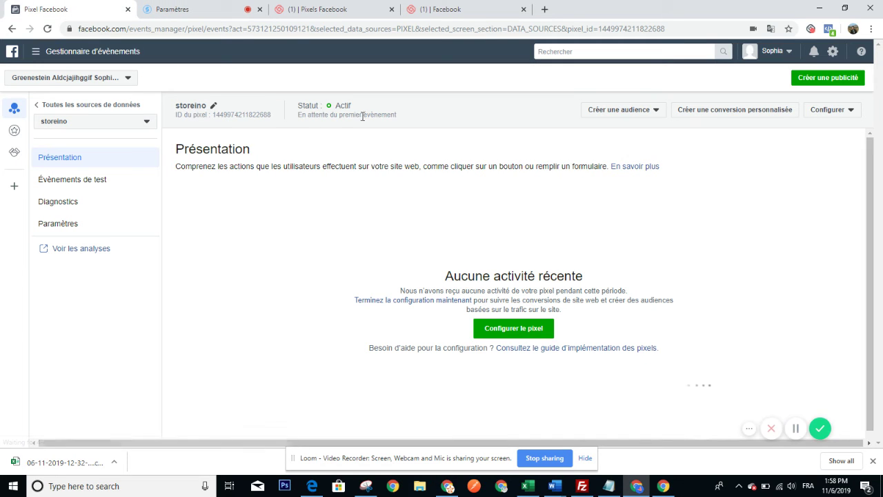
drag(339, 106, 352, 107)
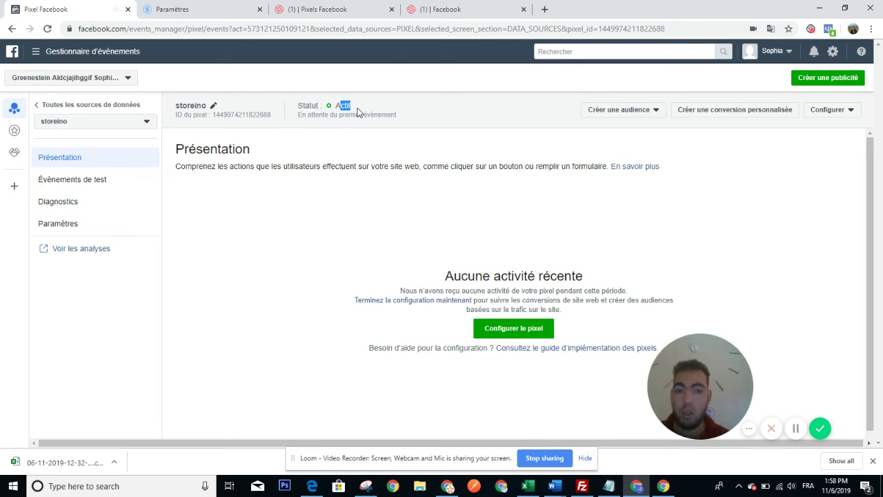
click(502, 336)
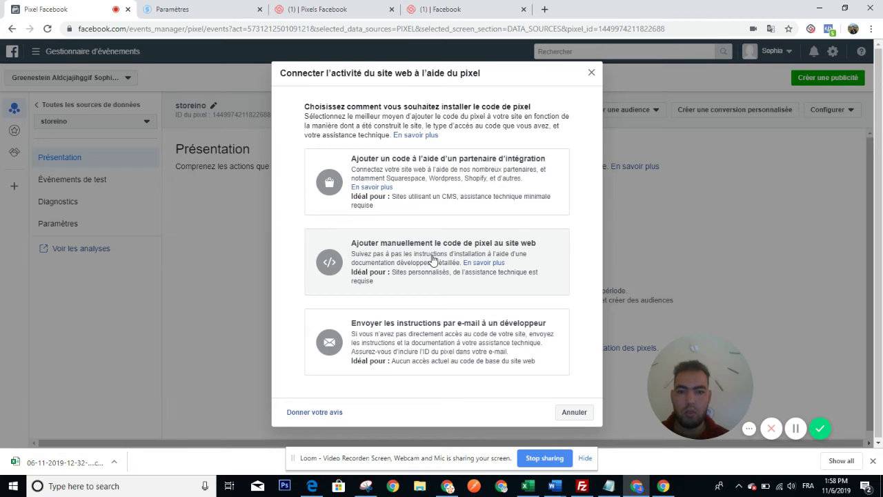
click(433, 259)
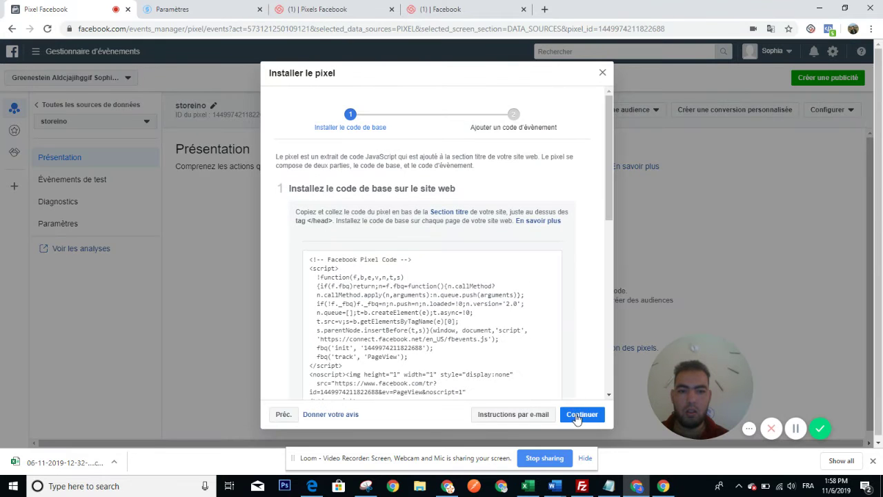
click(580, 415)
click(354, 307)
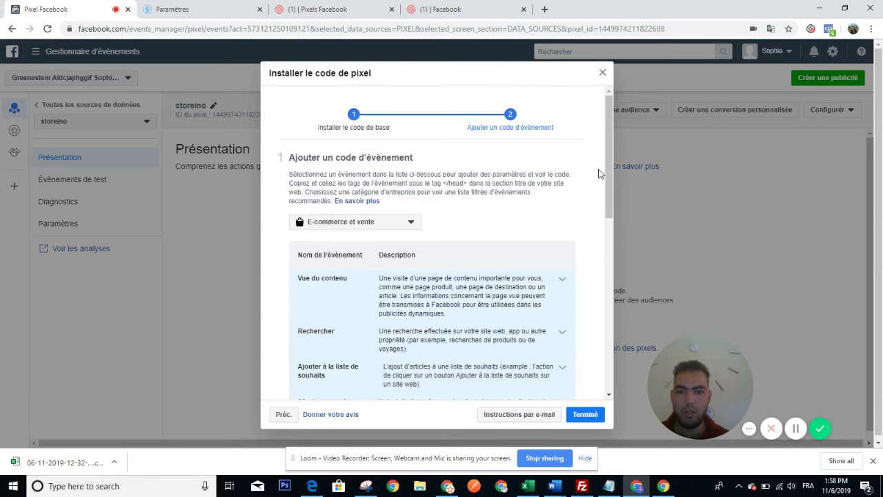
scroll(611, 176, down, 10)
click(615, 344)
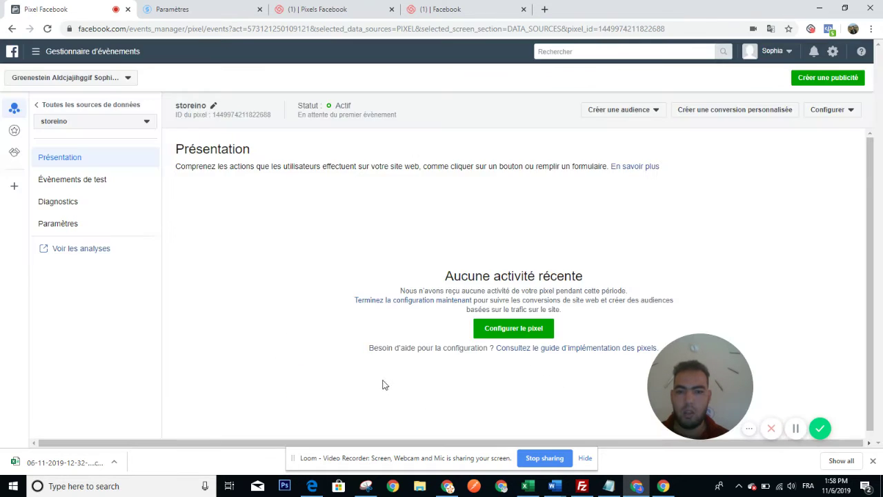
Step: Start the manual pixel code installation and go to the website URL entry of the base code test
click(509, 330)
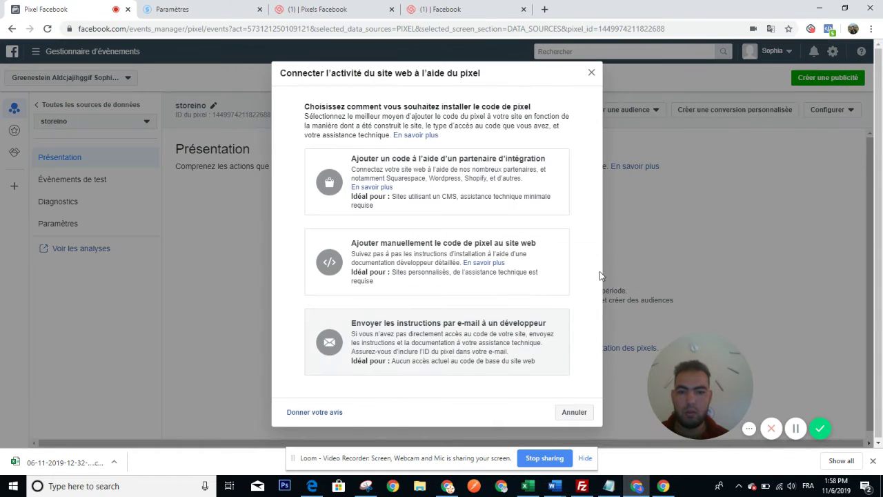
click(395, 271)
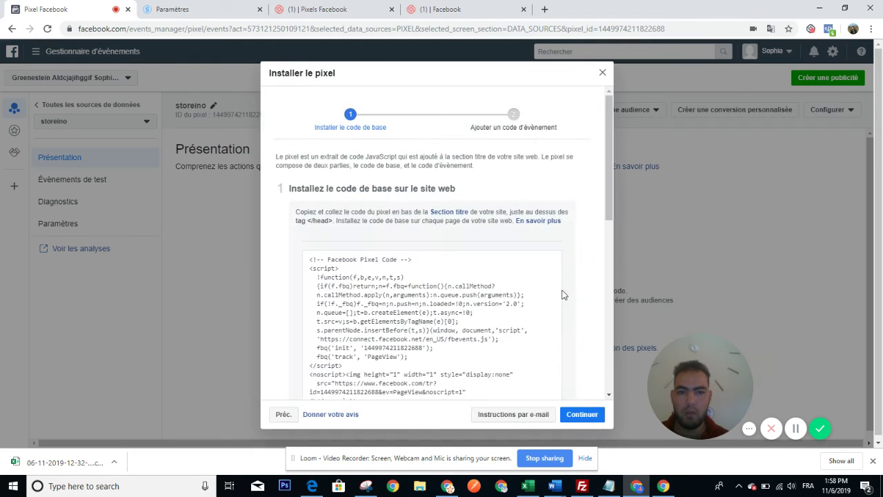
scroll(608, 197, down, 10)
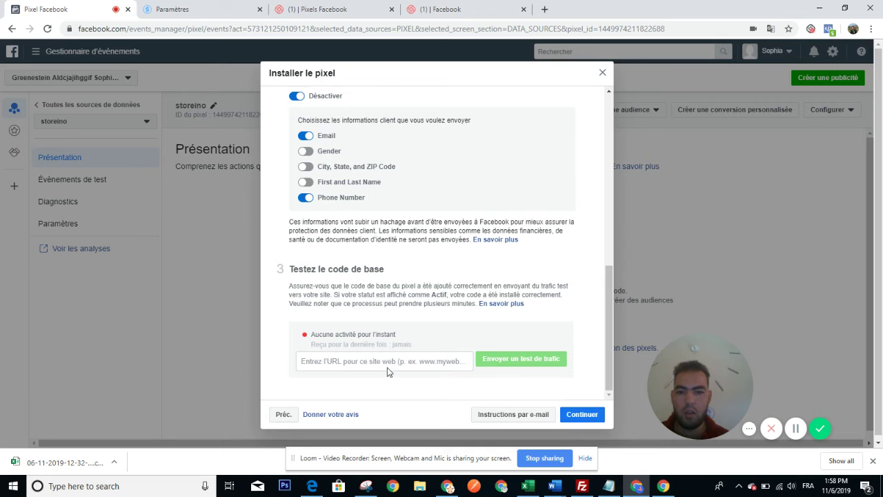
drag(388, 371, 337, 355)
click(338, 359)
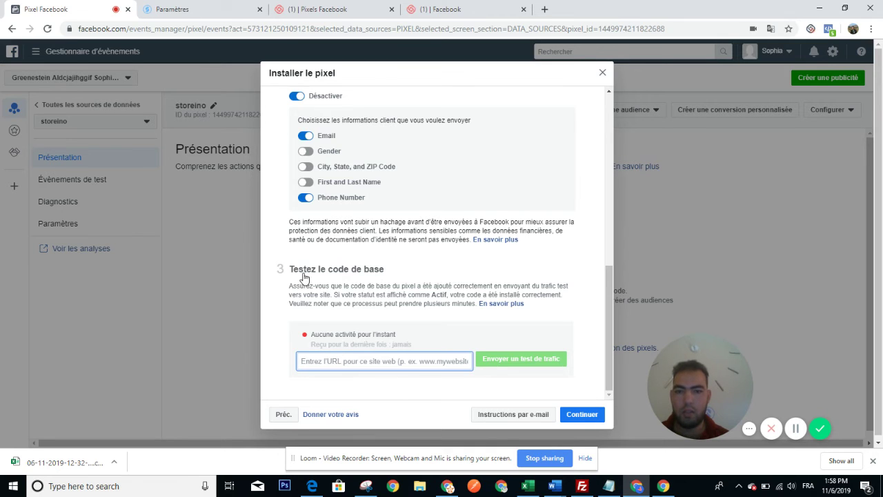
Step: Copy the store address demostore.storeino.ma from the Storeino admin, enter it in the pixel's base code test and send test traffic
click(174, 9)
drag(203, 29, 124, 29)
key(ctrl+c)
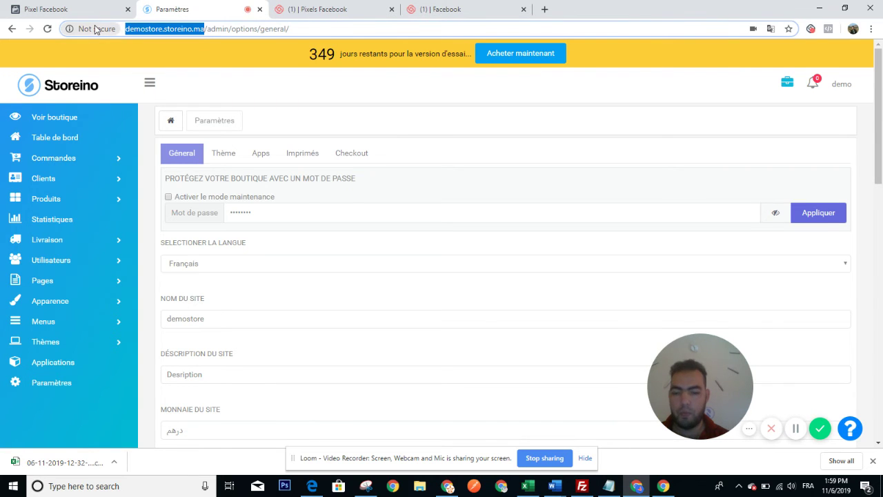
click(76, 10)
key(ctrl+v)
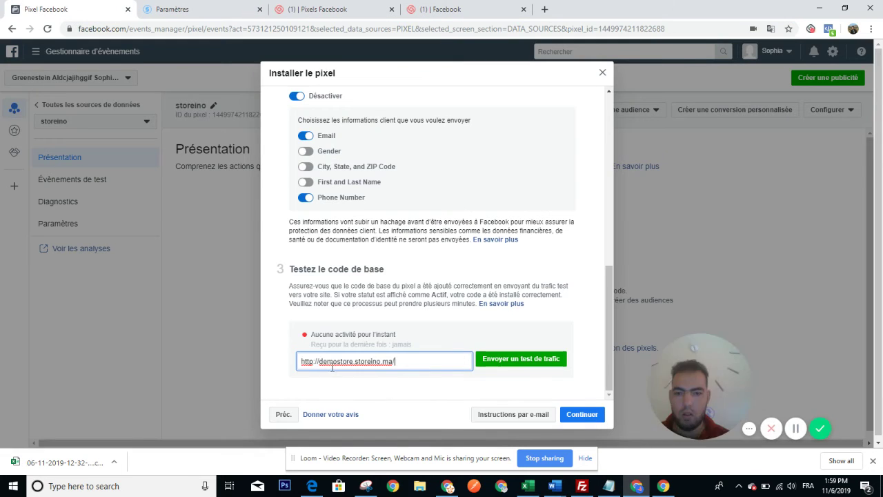
click(519, 360)
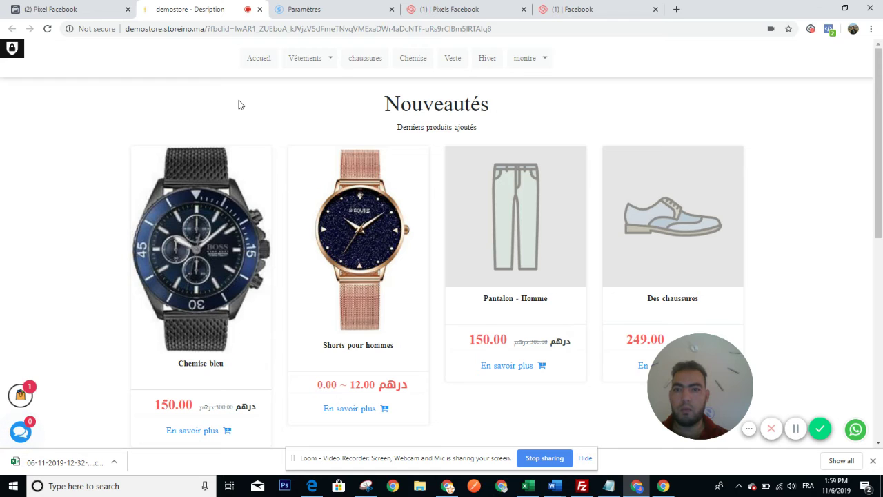
Step: Return to the pixel setup, check the base code test's status and leave the setup at the event code stage
click(81, 14)
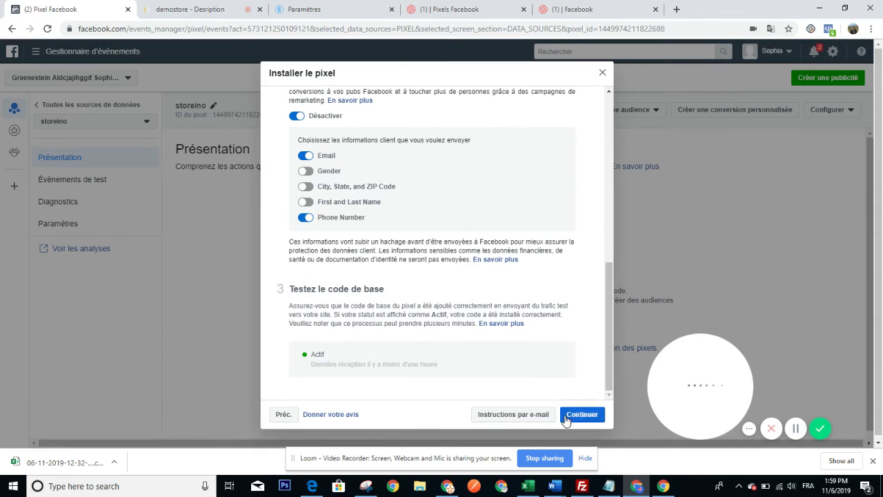
double_click(318, 355)
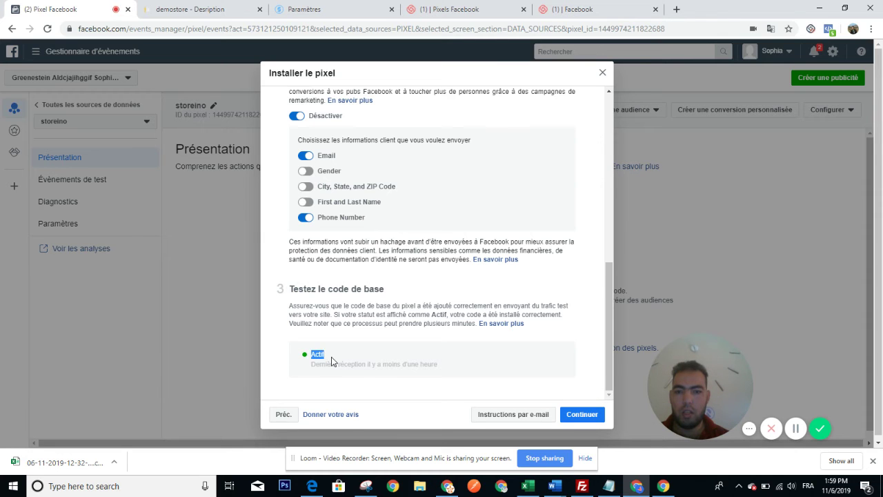
click(581, 415)
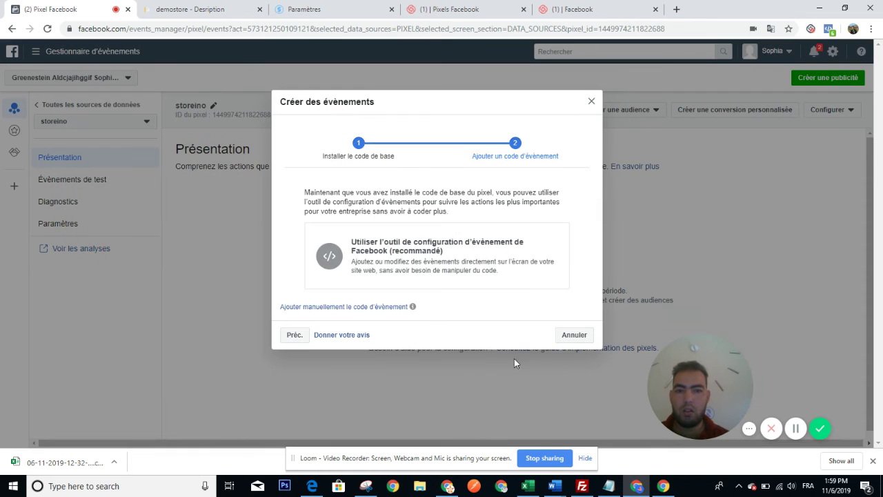
click(567, 338)
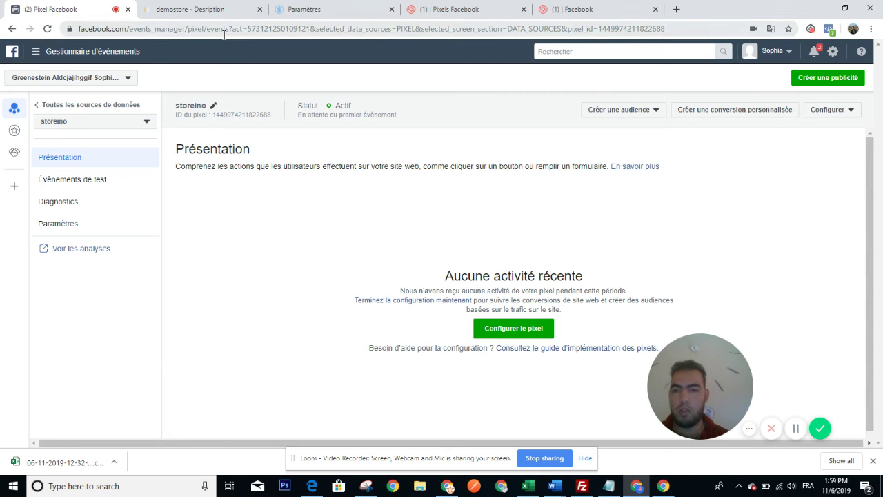
Step: Reload the pixel's overview to check its status, and open the Chemise bleu product page in the demo store
key(F5)
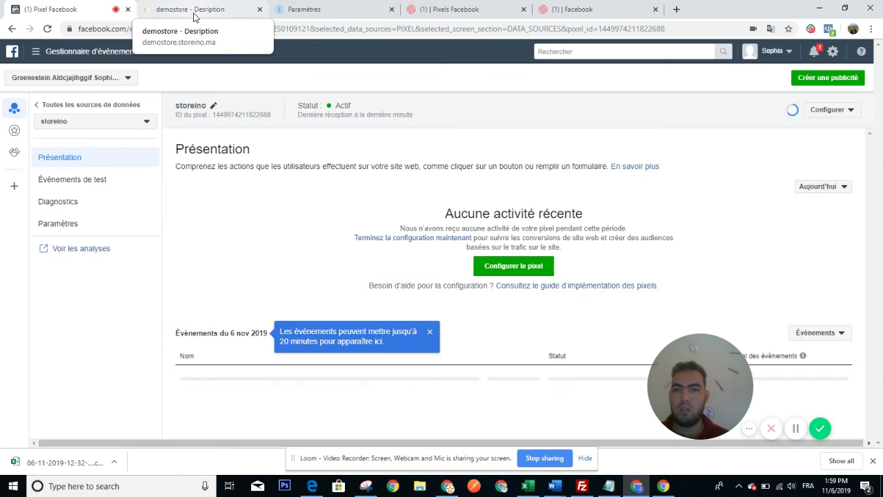
double_click(343, 106)
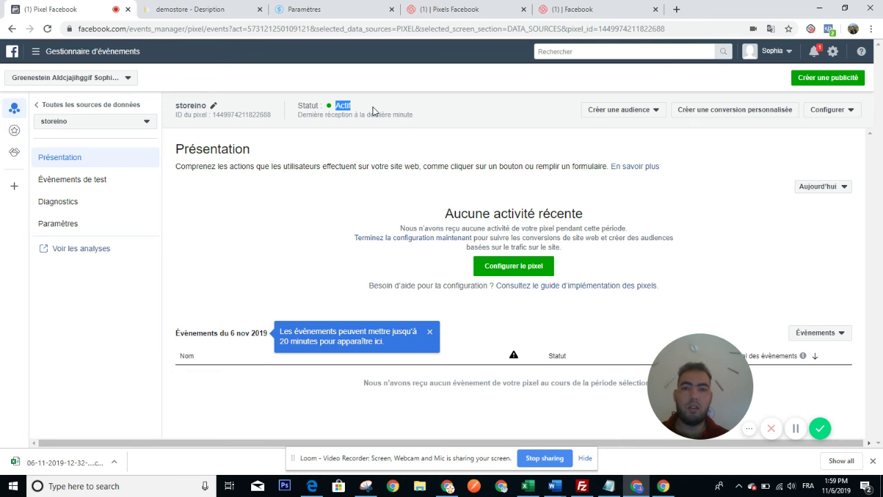
click(185, 9)
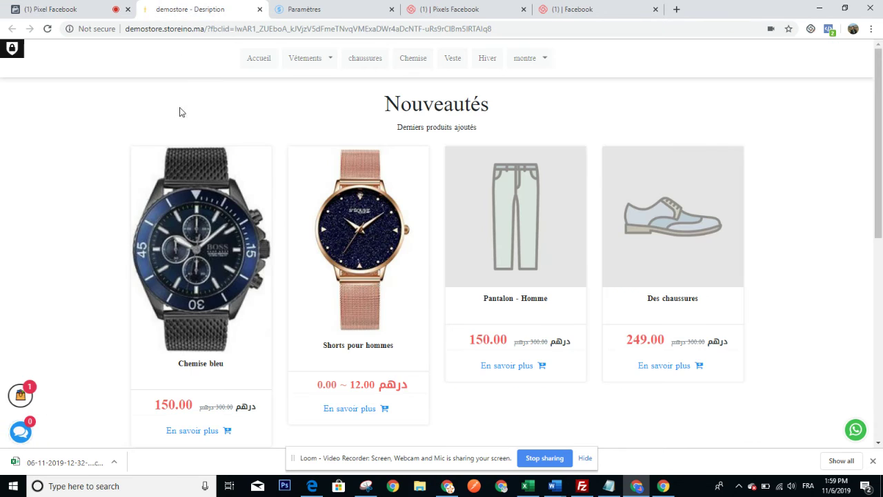
click(223, 202)
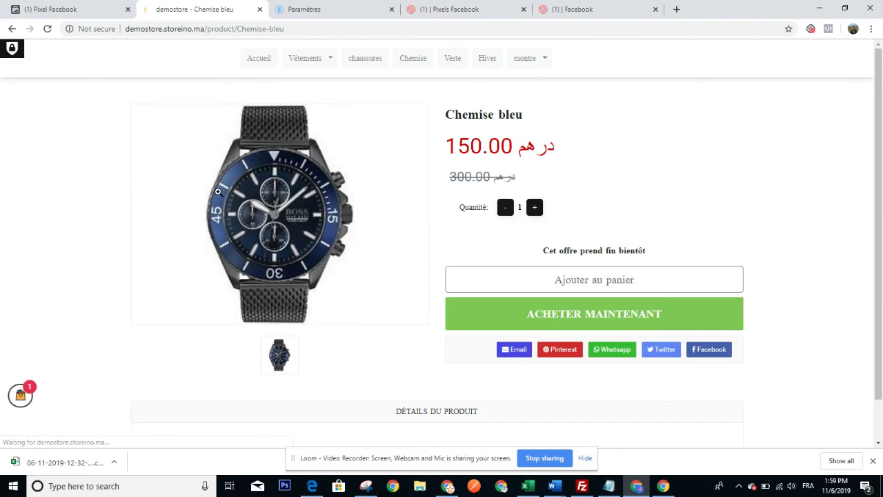
Step: Return to the storeino pixel in Events Manager, reload its overview and change the view of its events list
click(92, 9)
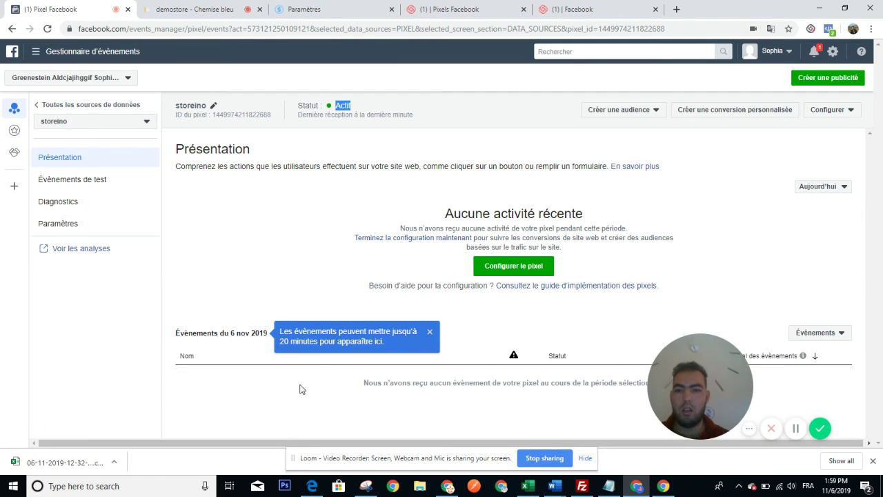
click(48, 30)
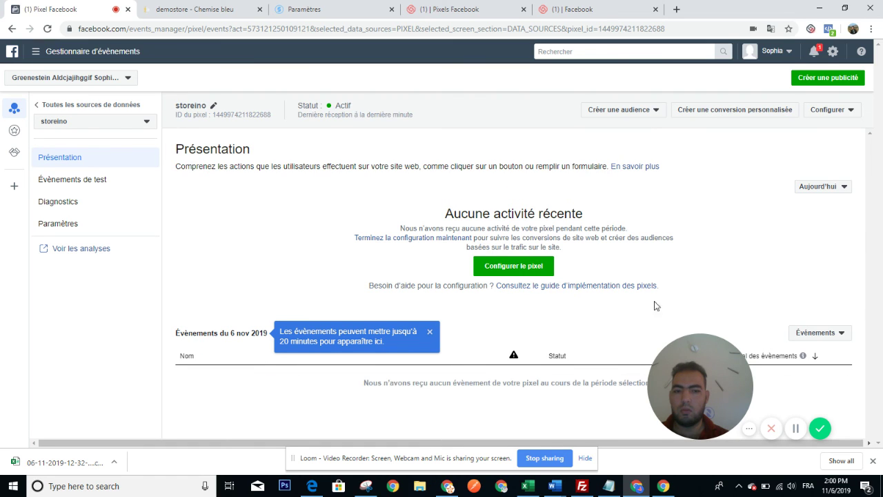
click(822, 332)
click(813, 364)
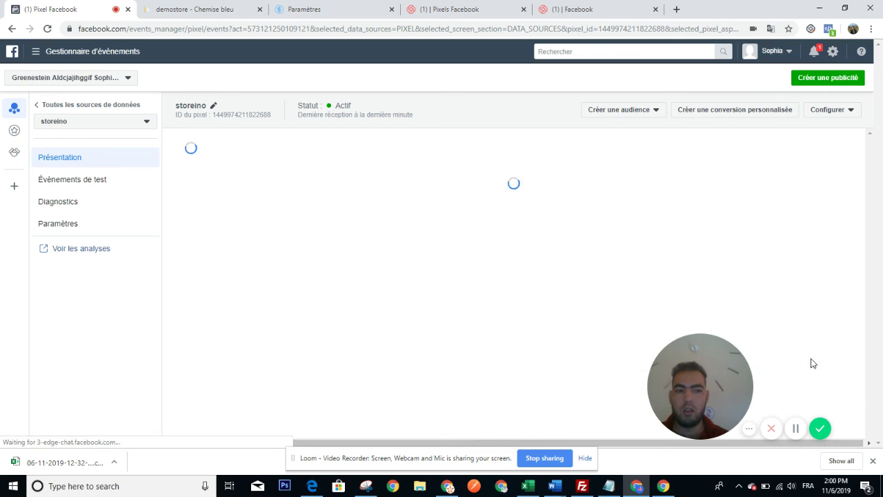